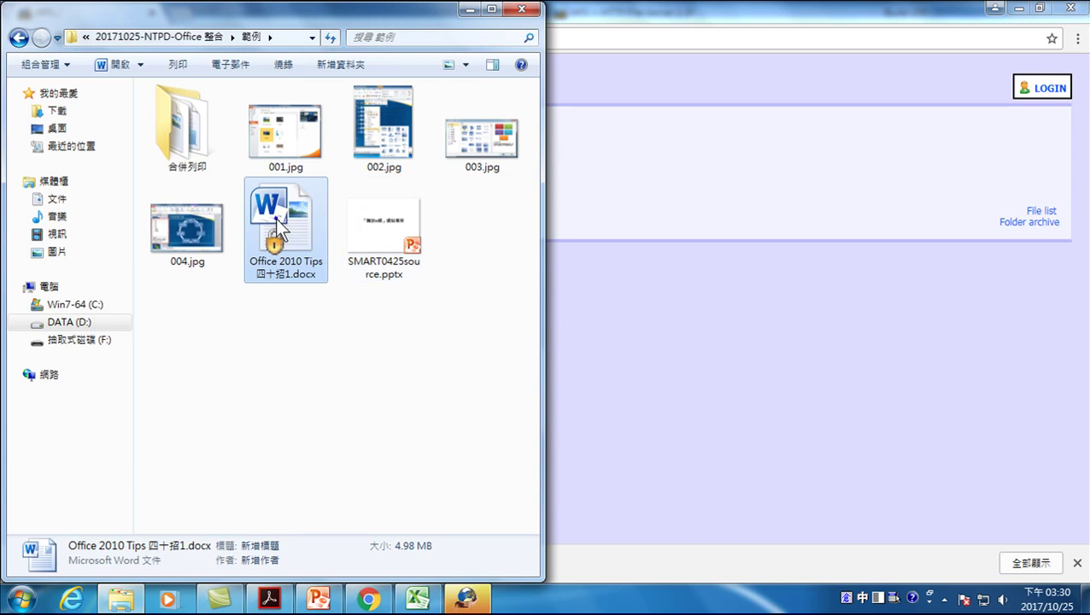
# - Decrypt the locked Word tips file with 解密文件 and close the confirmation
pyautogui.rightClick(275, 224)
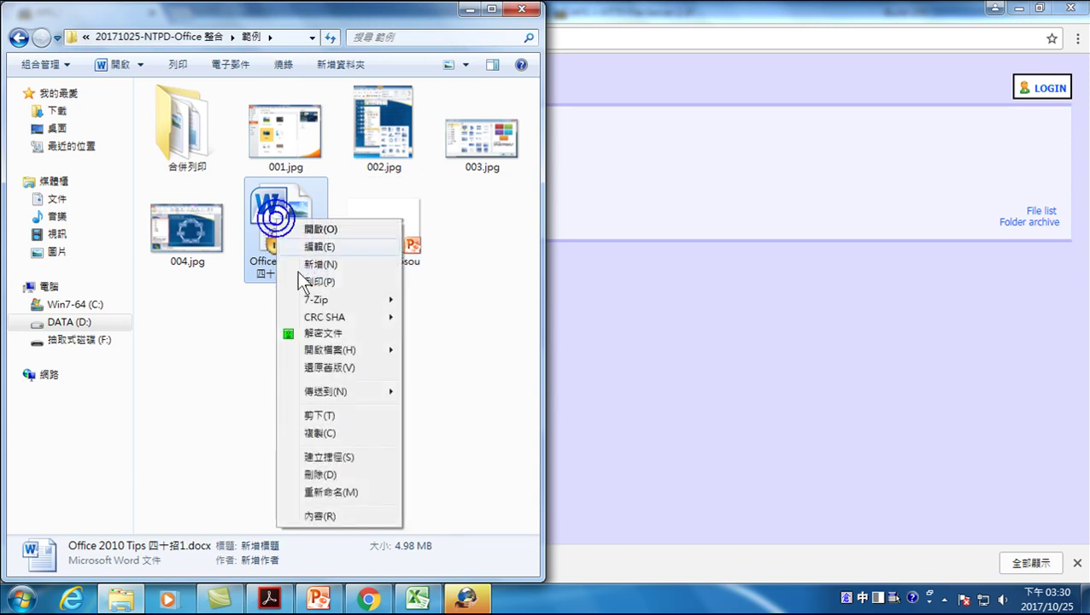
pyautogui.click(324, 333)
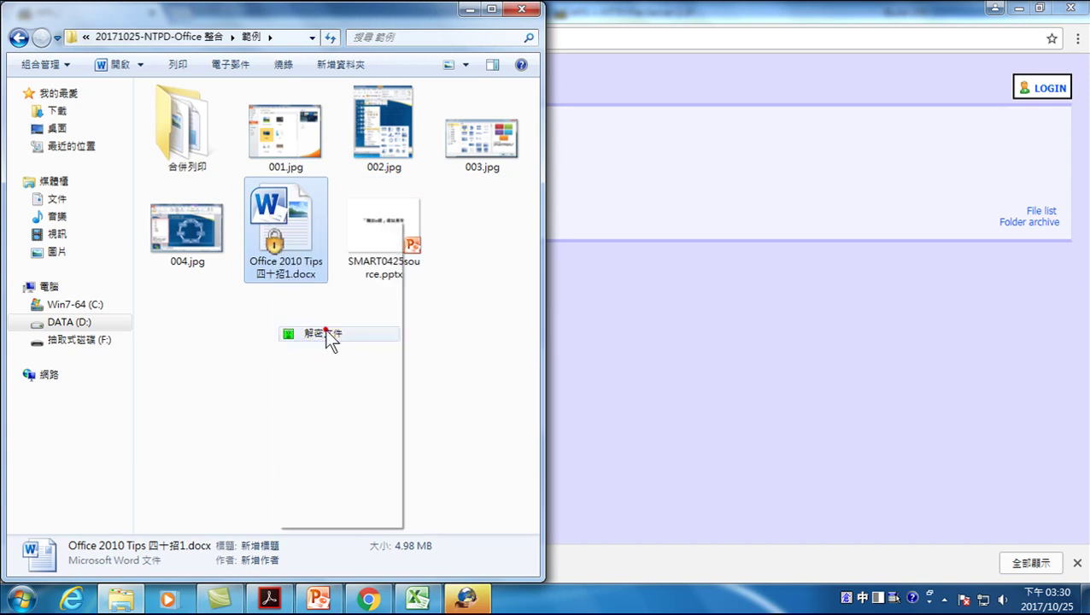
pyautogui.click(693, 422)
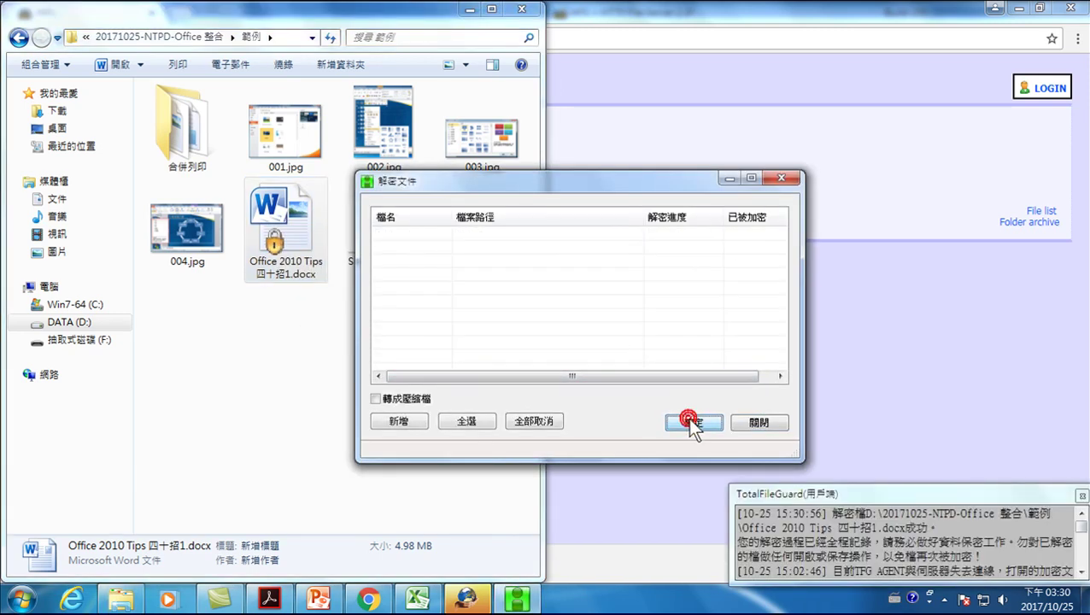
pyautogui.click(756, 422)
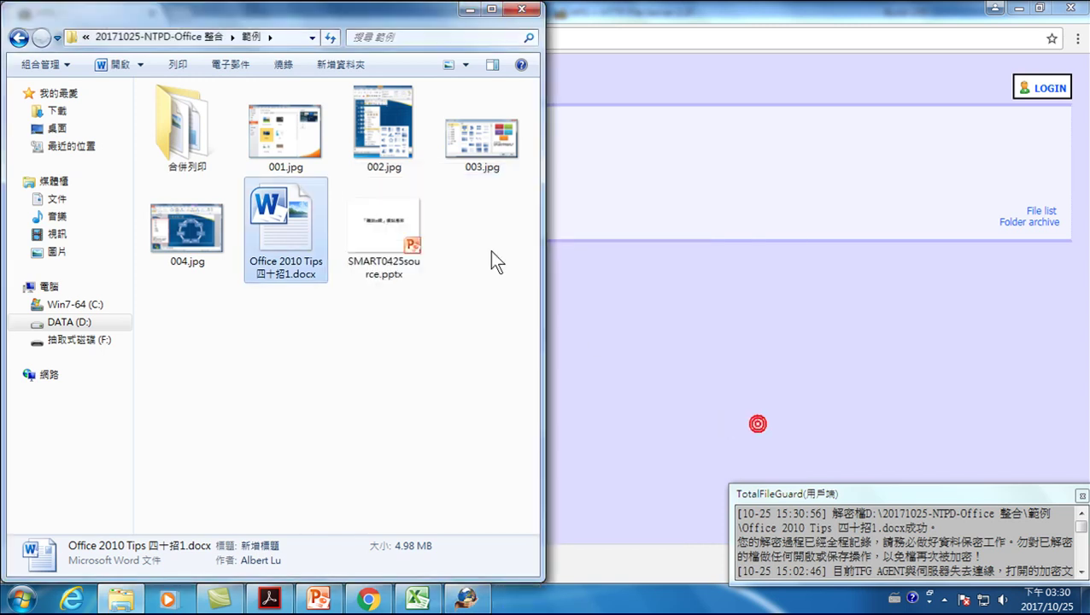
# - Open Office 2010 Tips 四十招.docx from the 範例 folder in Word
pyautogui.click(324, 341)
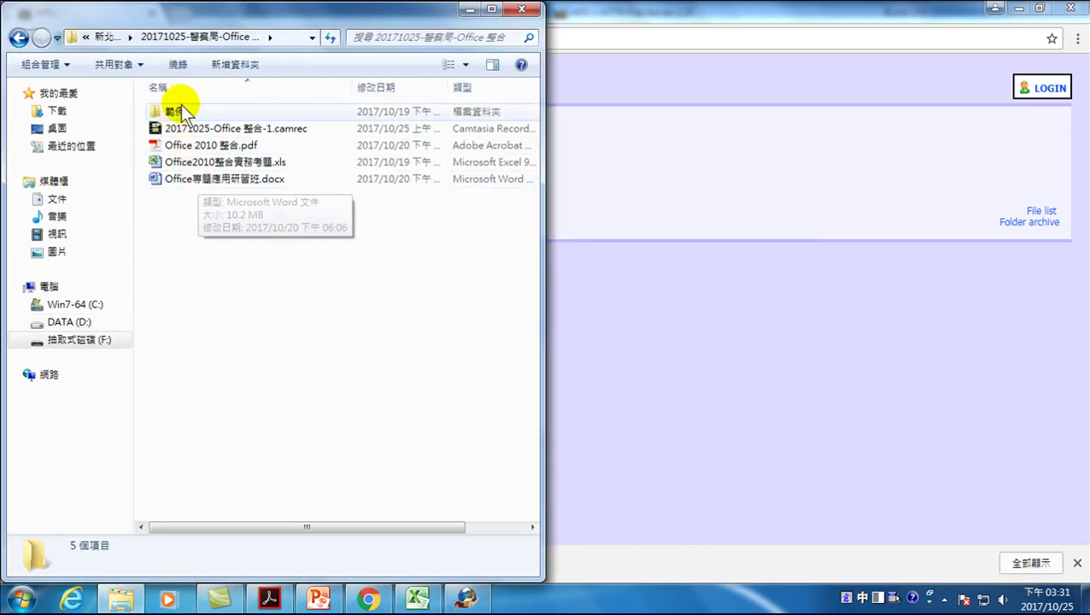
pyautogui.doubleClick(175, 111)
pyautogui.doubleClick(213, 130)
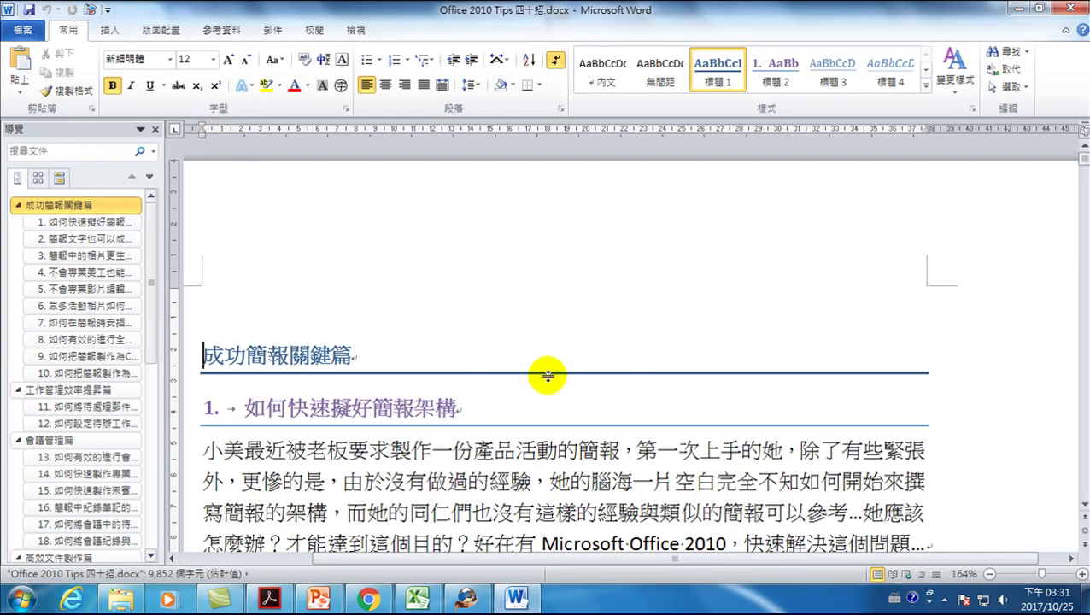
# - Insert an empty 內文-style paragraph above the 成功簡報關鍵篇 heading
pyautogui.scroll(-3, 555, 367)
pyautogui.scroll(3, 548, 370)
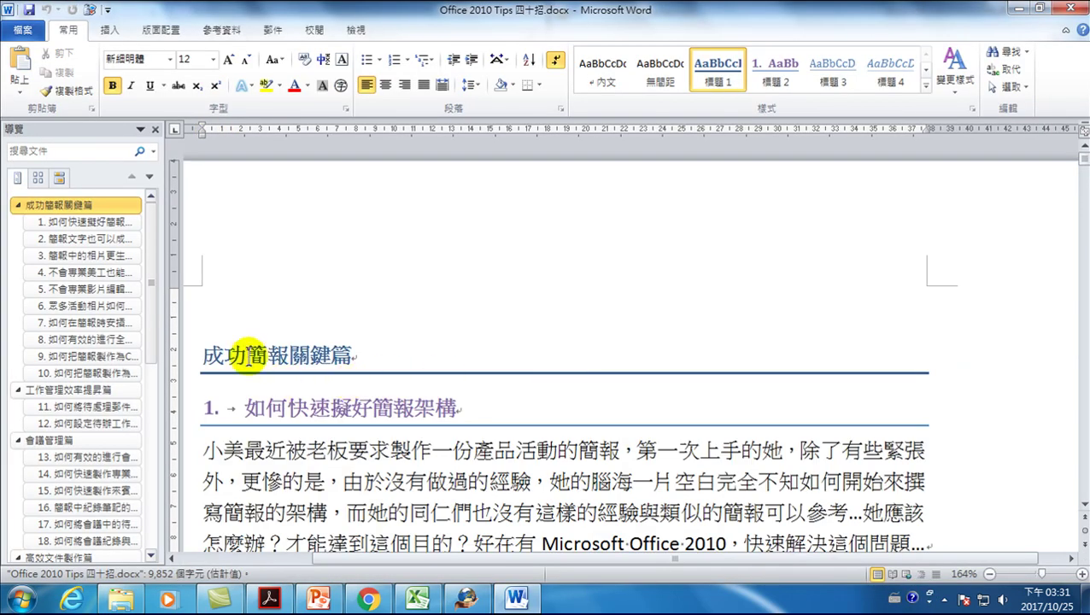
pyautogui.click(248, 357)
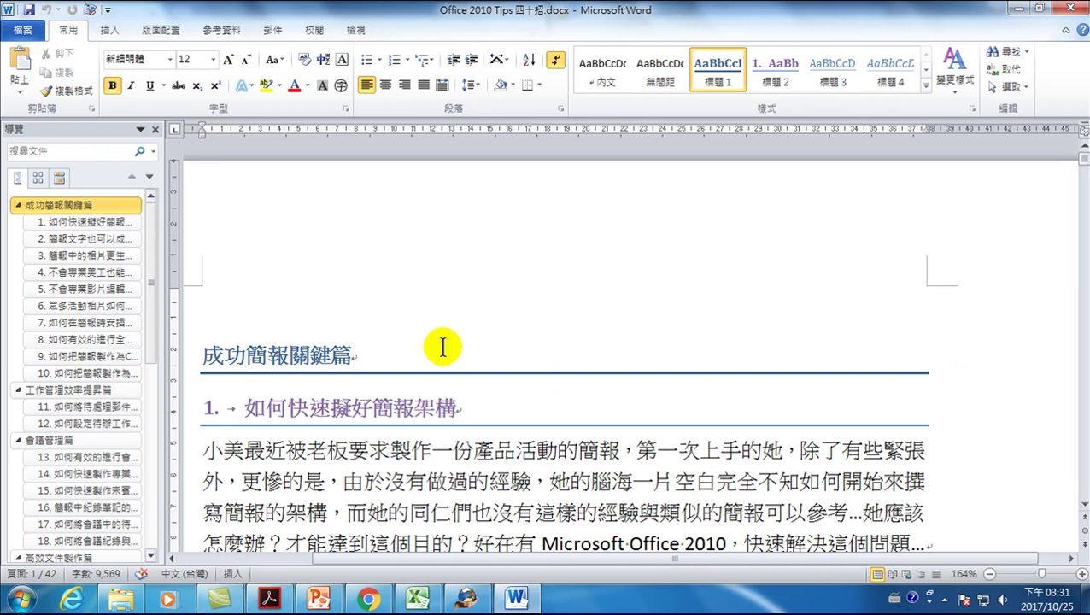
pyautogui.click(202, 356)
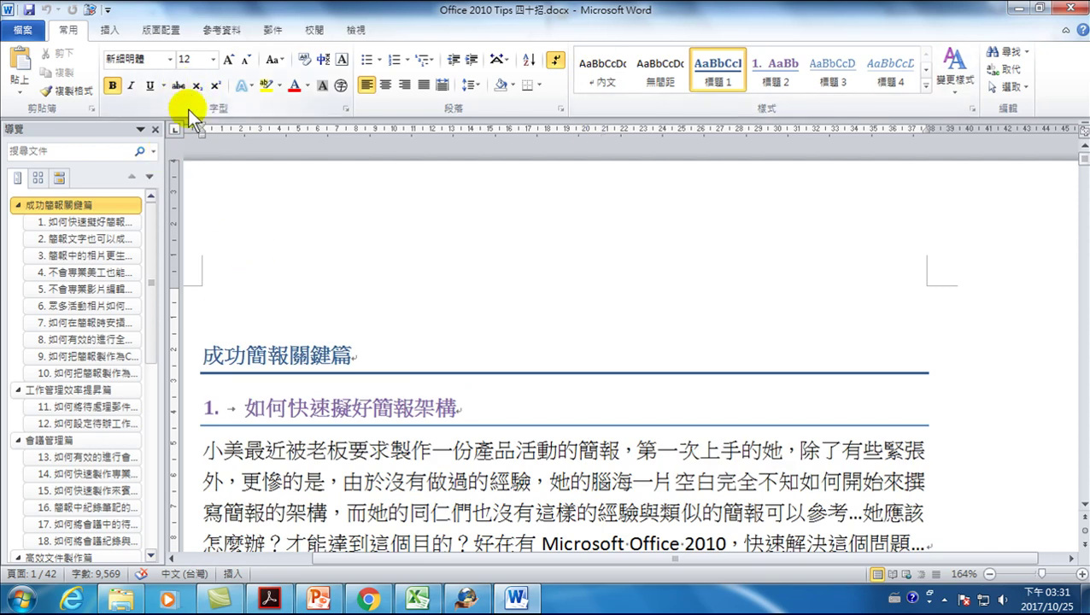
pyautogui.press('Return')
pyautogui.click(229, 340)
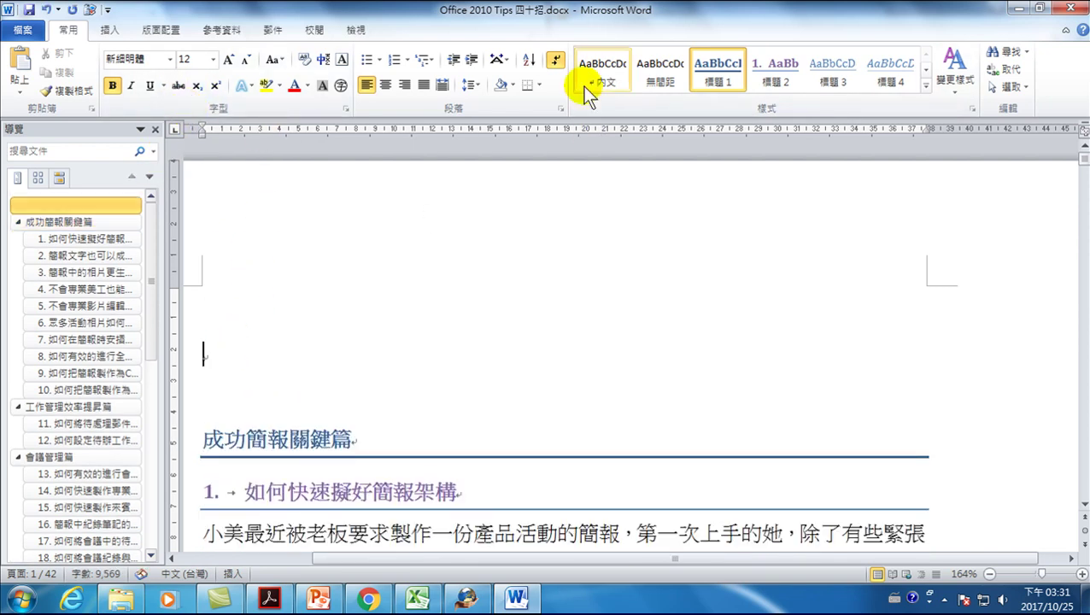
pyautogui.click(603, 70)
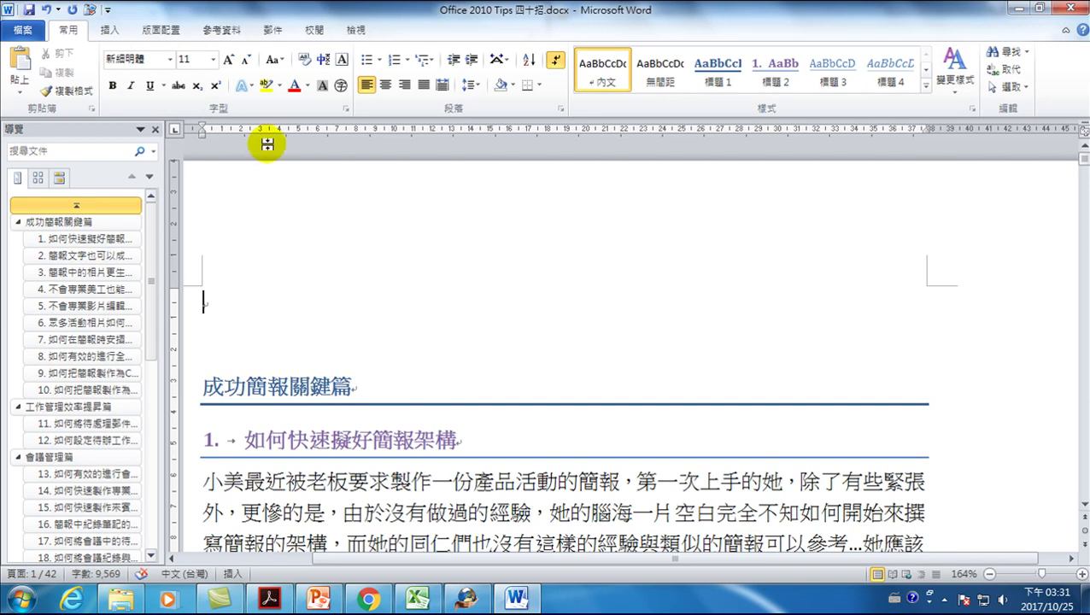
# - Bring up the 插入目錄 dialog from 參考資料 > 目錄
pyautogui.click(221, 30)
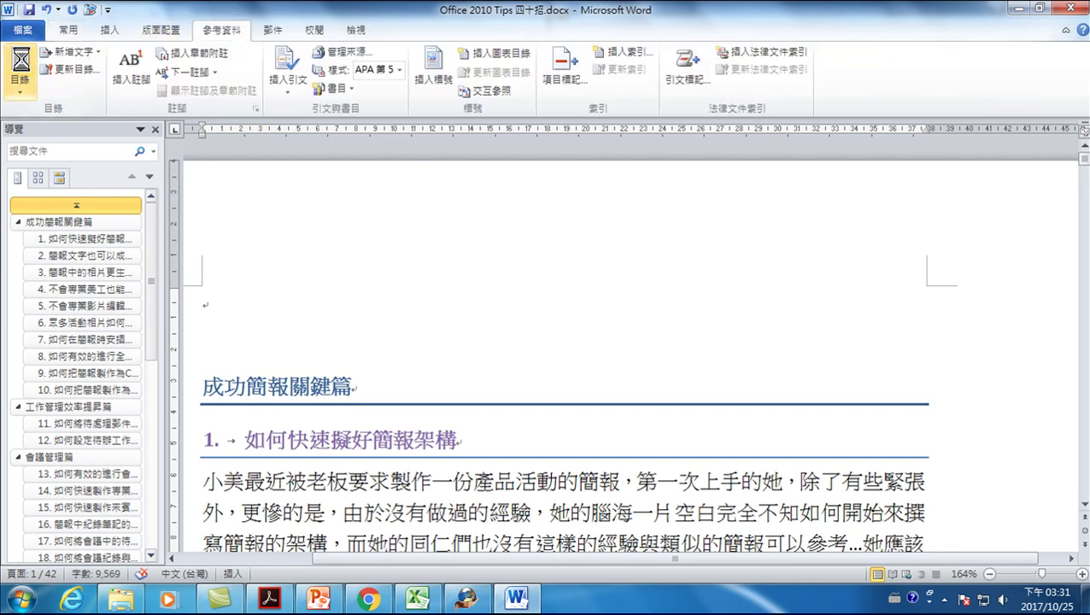
pyautogui.click(21, 64)
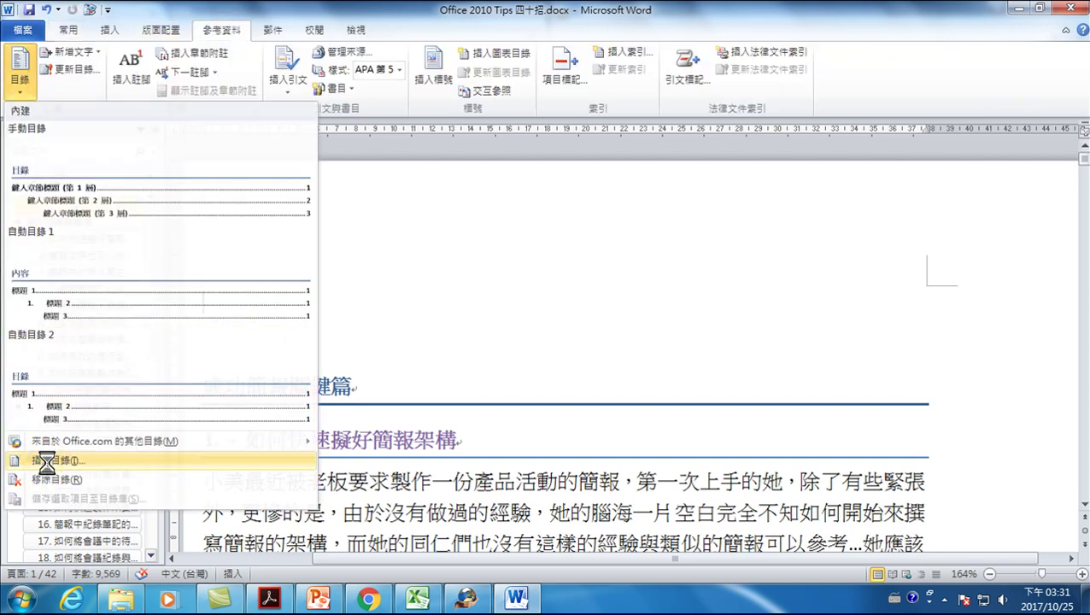
pyautogui.click(47, 461)
# - Accept the 目錄 dialog defaults to insert the contents, then scroll through the entries
pyautogui.click(622, 439)
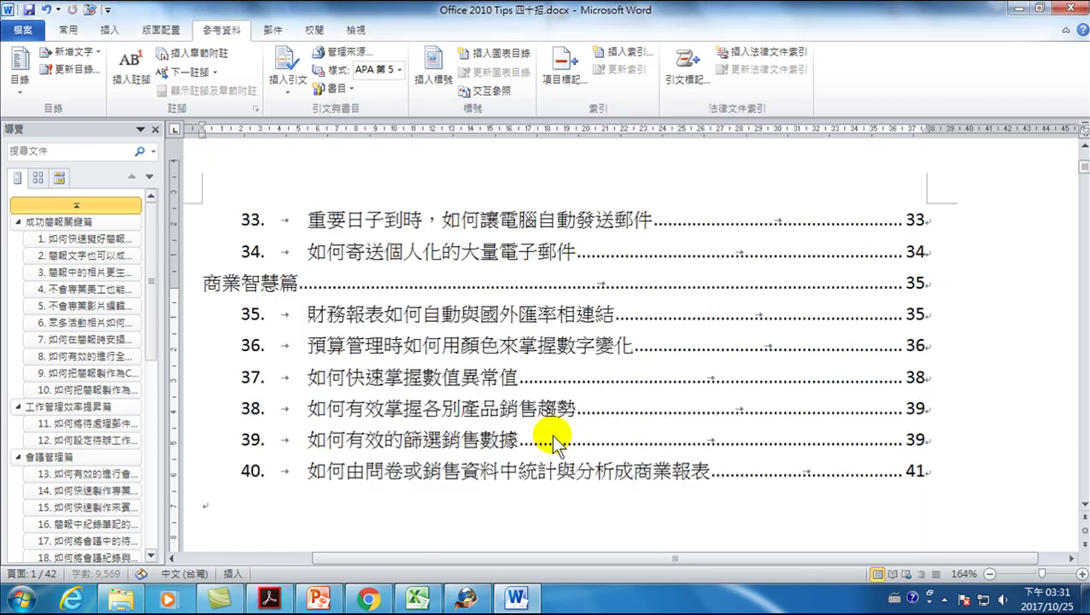
pyautogui.scroll(1, 447, 434)
pyautogui.scroll(3, 445, 429)
pyautogui.scroll(4, 444, 429)
pyautogui.scroll(3, 445, 427)
pyautogui.scroll(4, 444, 427)
pyautogui.scroll(-2, 440, 422)
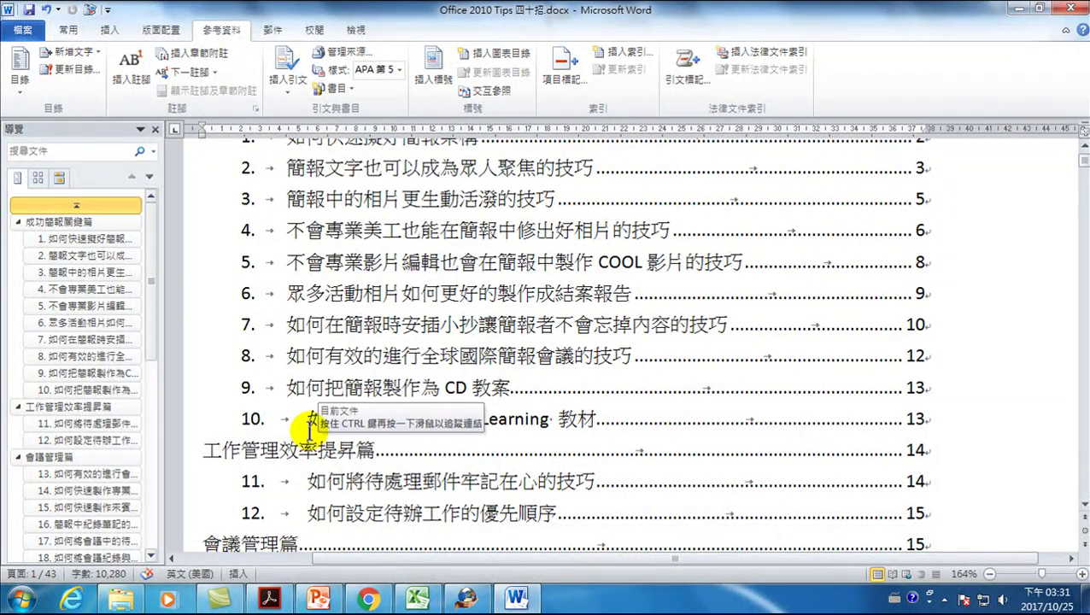
pyautogui.scroll(-1, 316, 423)
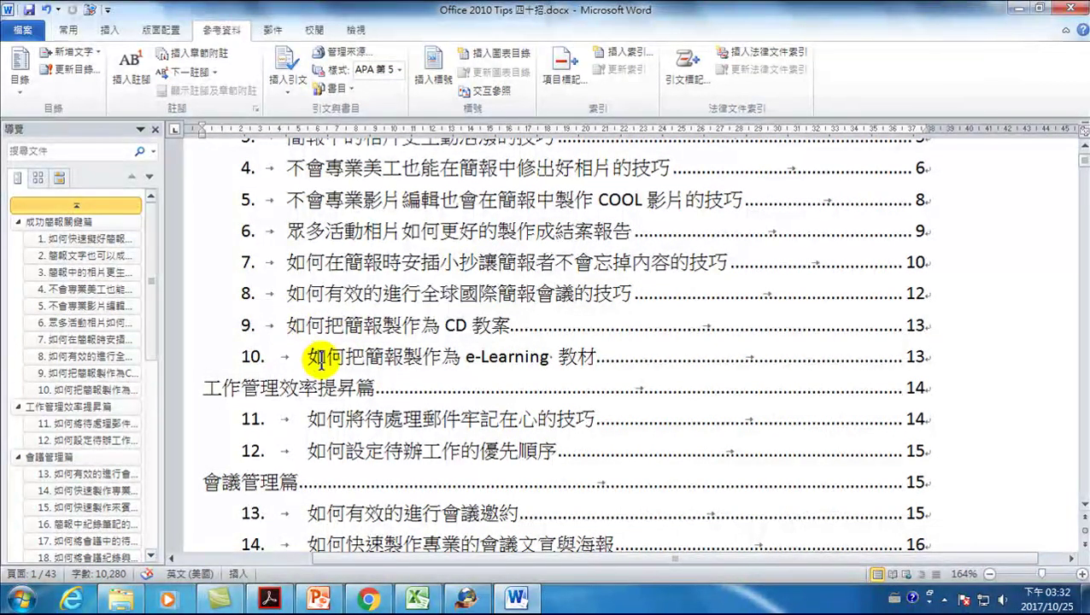
pyautogui.scroll(1, 300, 344)
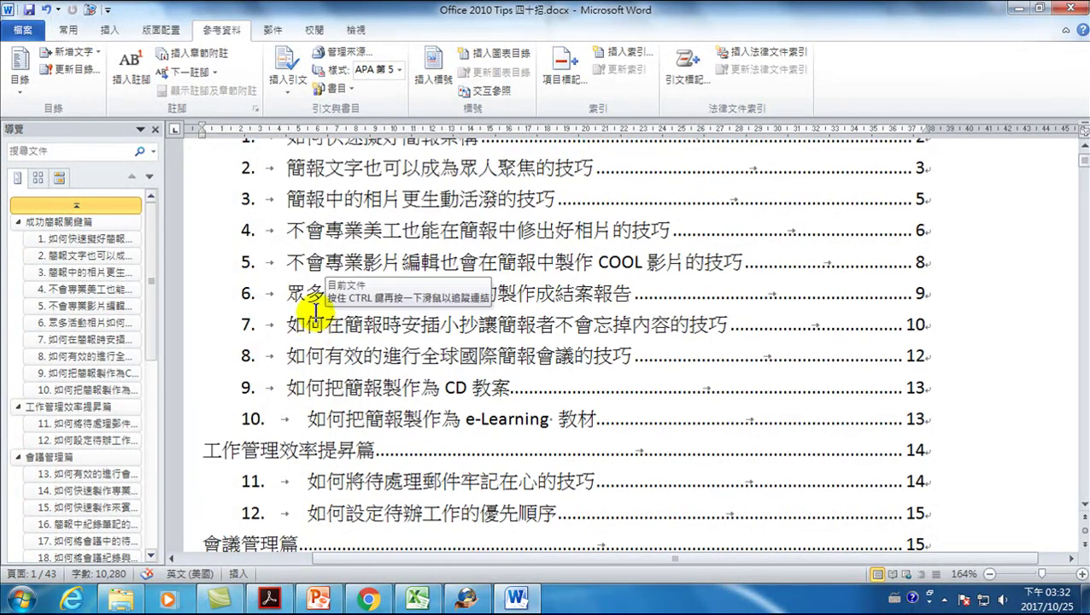
# - Drag the ruler indent marker right until the TOC entry titles 2–12 line up
pyautogui.click(303, 376)
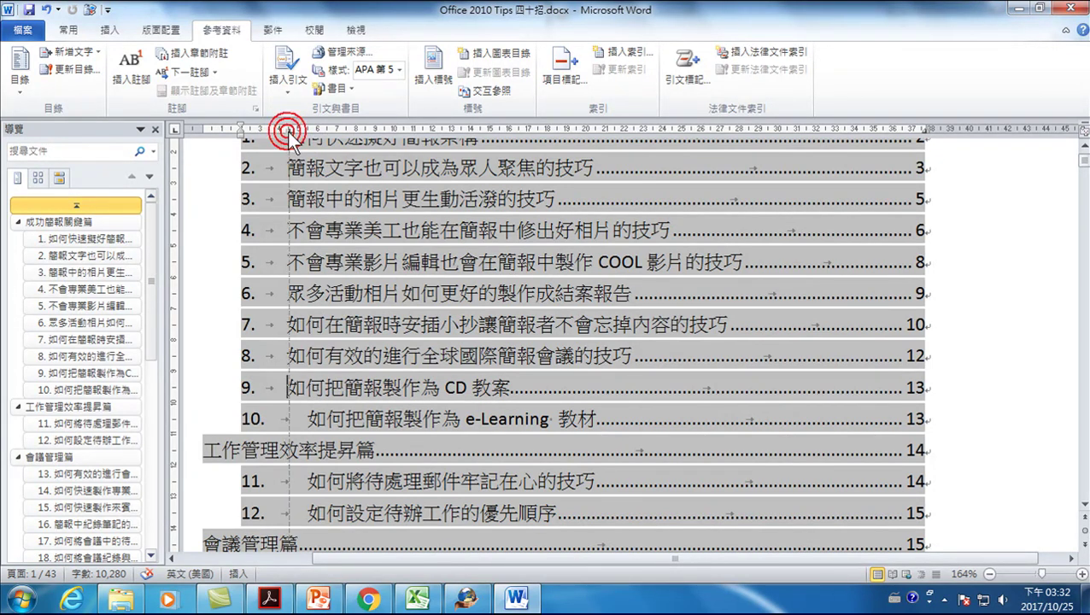
pyautogui.moveTo(298, 130); pyautogui.dragTo(312, 130)
pyautogui.moveTo(311, 132); pyautogui.dragTo(315, 135)
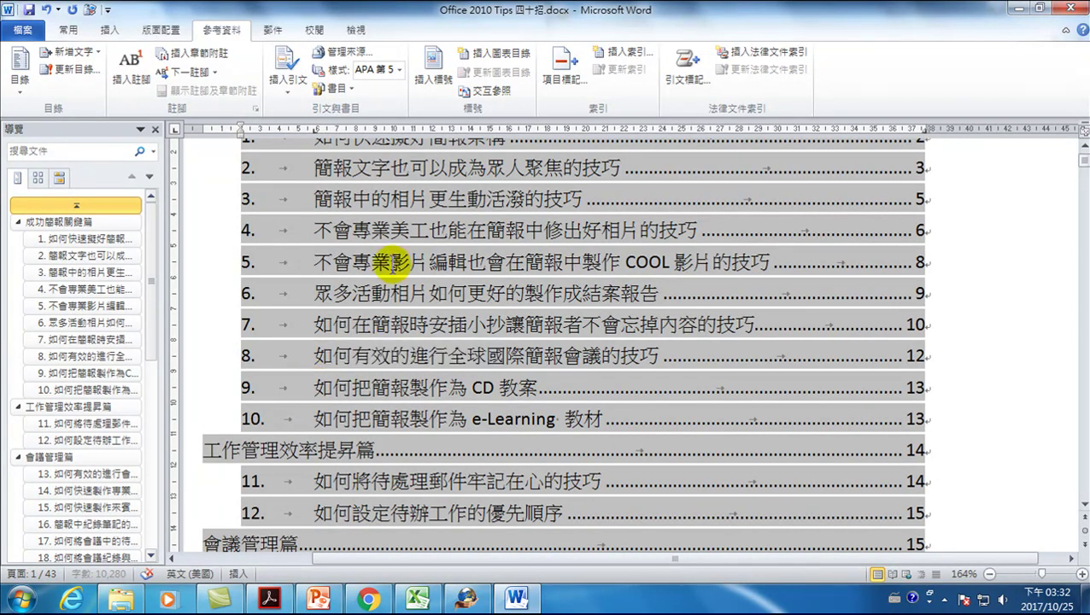
# - In the Styles pane, apply 更新目錄 2 以符合選取範圍 to the 目錄 2 style
pyautogui.click(65, 30)
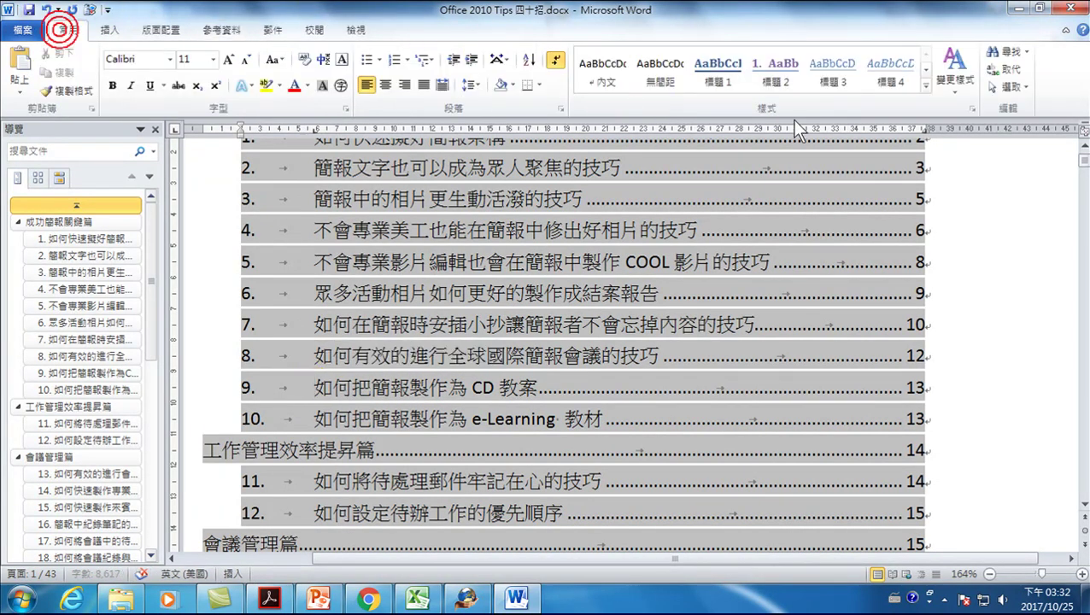
pyautogui.click(971, 110)
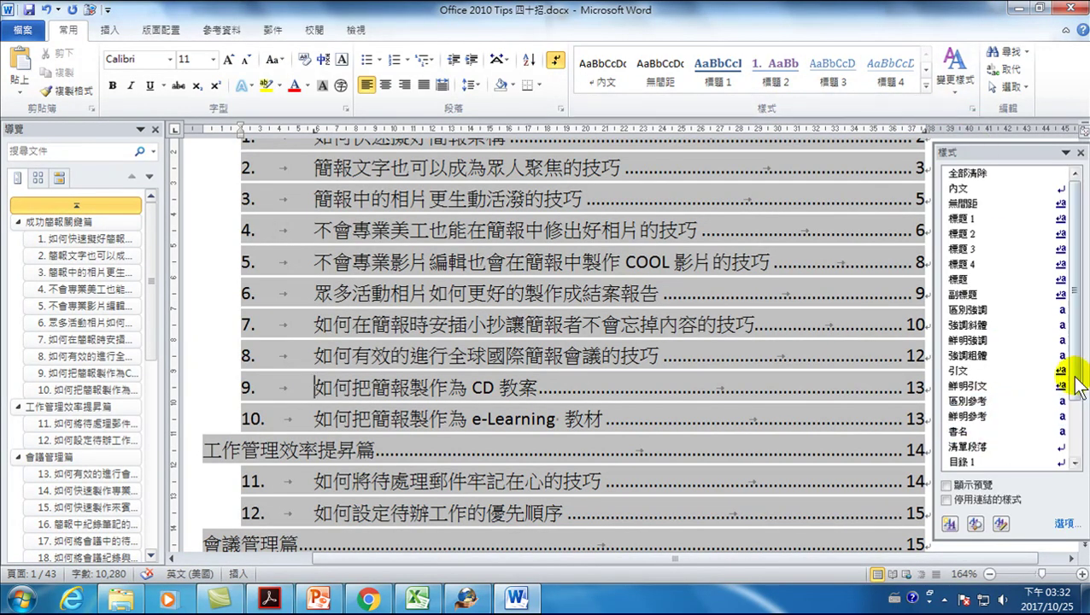
pyautogui.scroll(-5, 1075, 389)
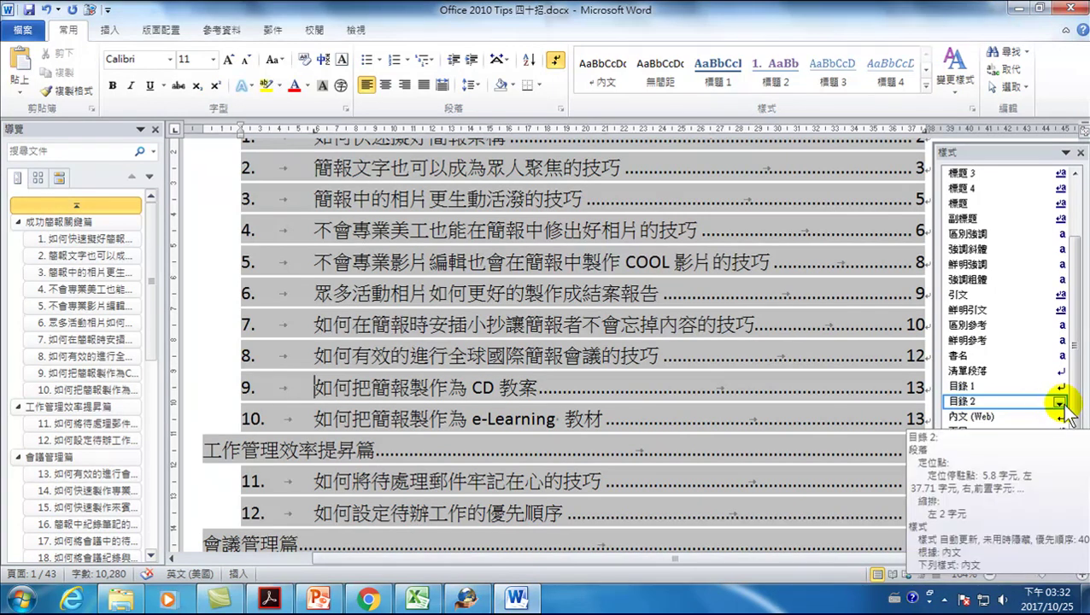
pyautogui.click(1063, 404)
pyautogui.click(939, 417)
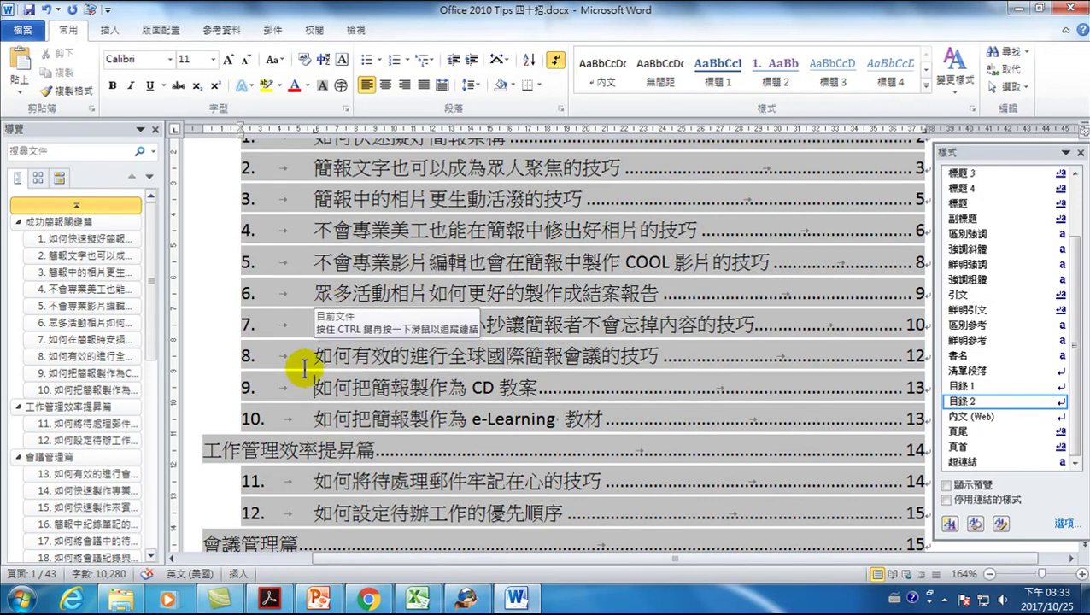
# - Undo the 目錄 2 update, reapply it from the current entry, then check entry 9
pyautogui.click(47, 11)
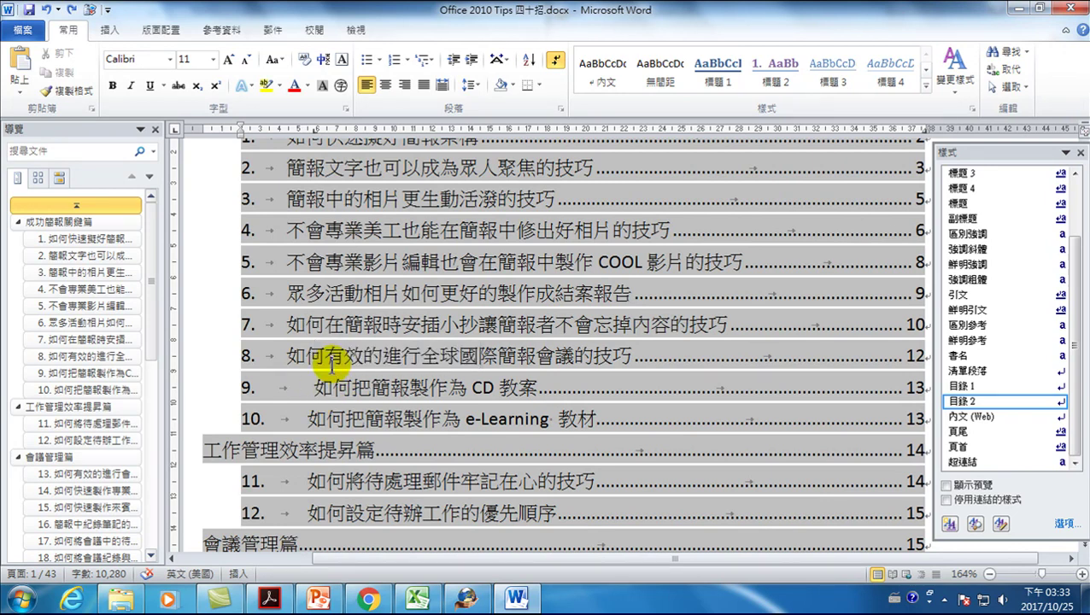
pyautogui.click(1059, 401)
pyautogui.click(964, 416)
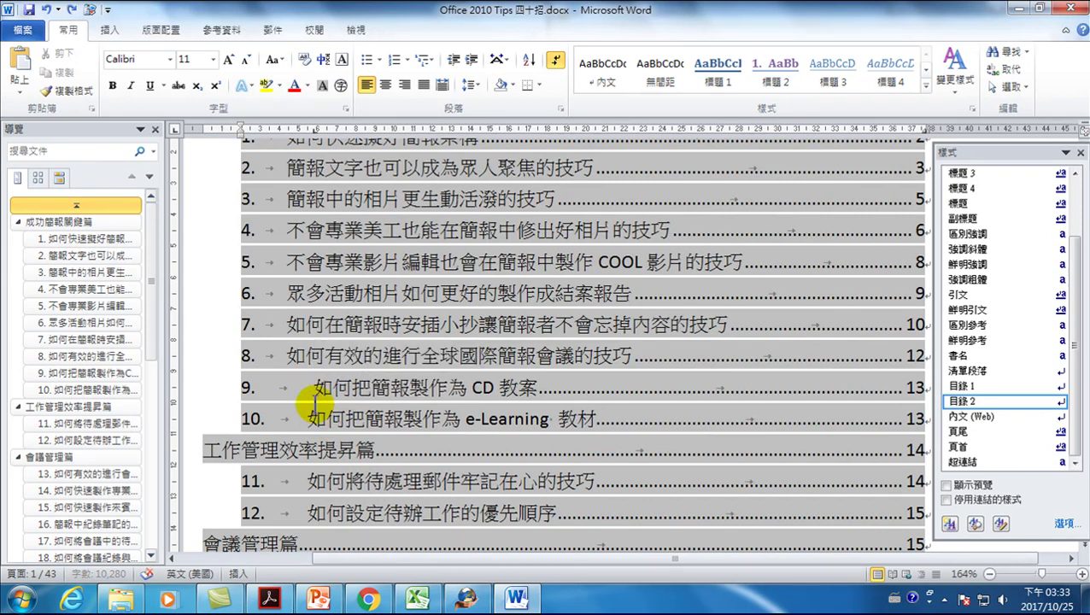
pyautogui.click(314, 400)
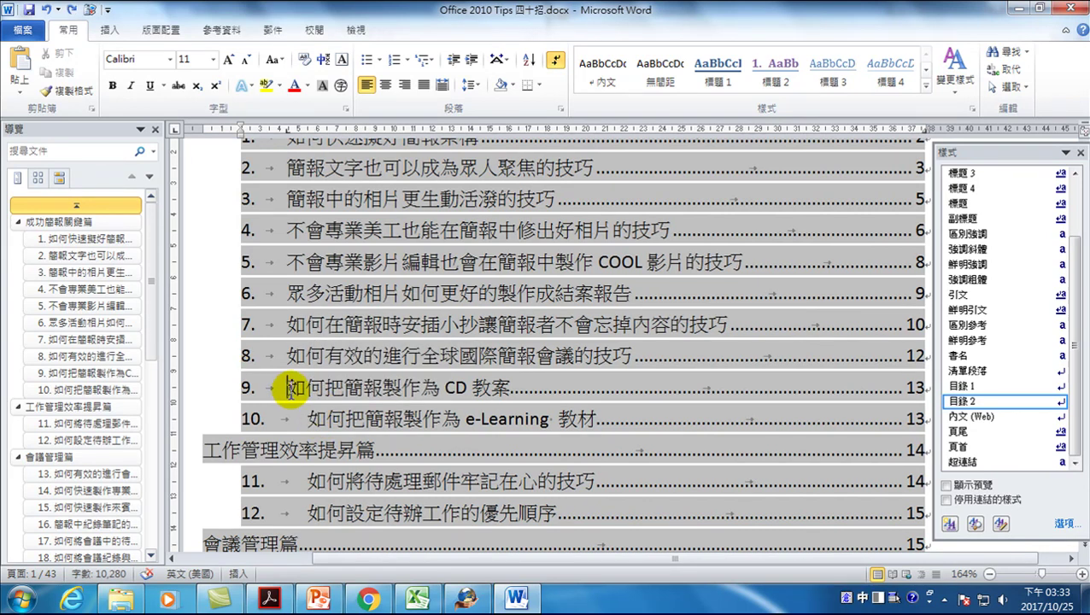
pyautogui.scroll(3, 291, 376)
pyautogui.scroll(-4, 281, 425)
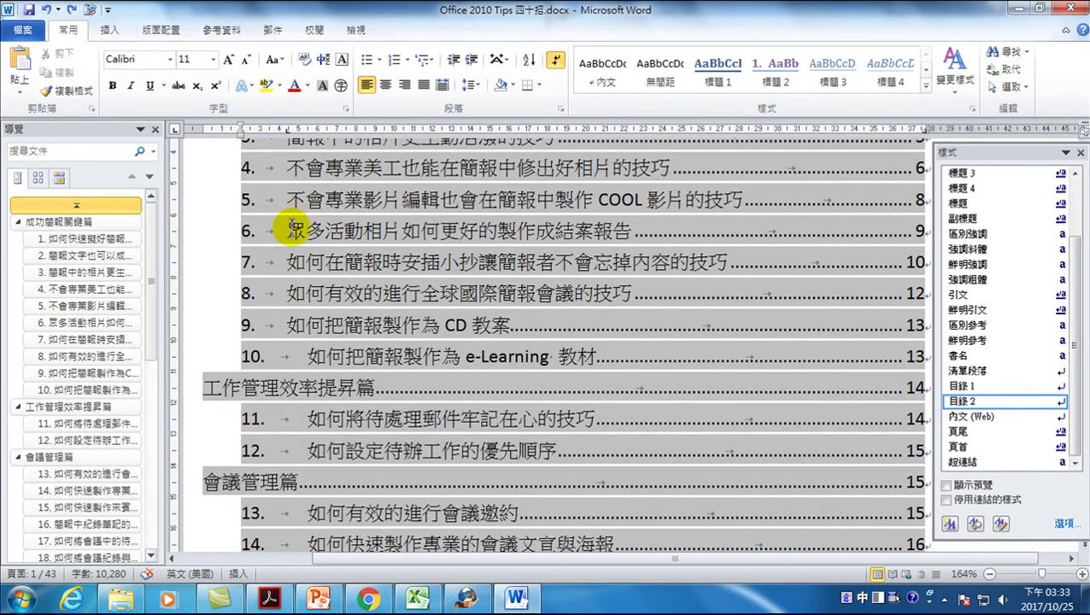
pyautogui.click(287, 322)
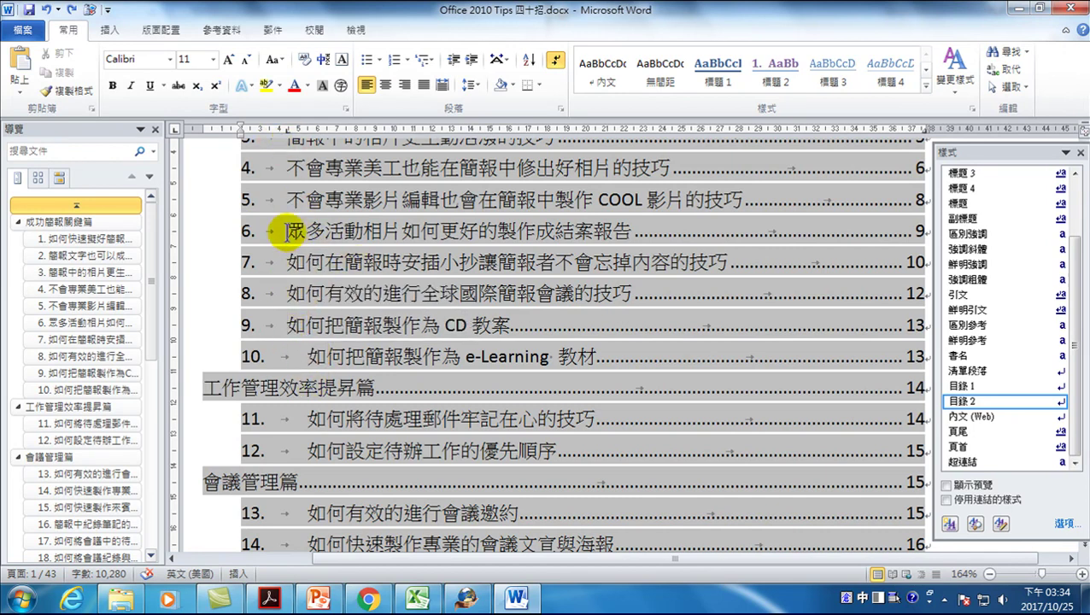
pyautogui.click(305, 355)
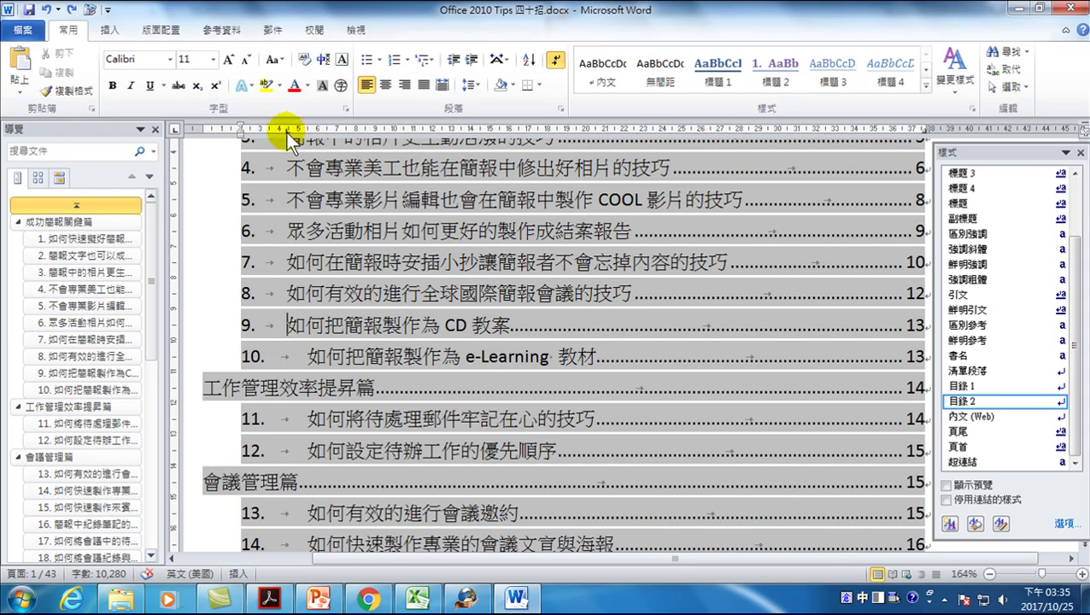
# - Drag the ruler tab right to align all titles, then update 目錄 2 to match
pyautogui.moveTo(285, 129); pyautogui.dragTo(311, 140)
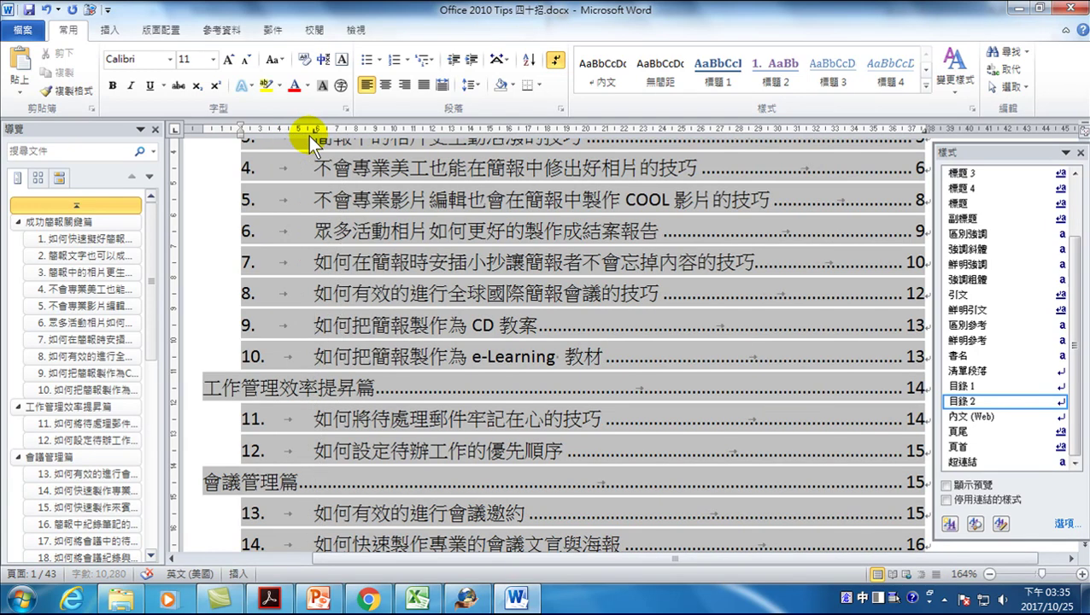
pyautogui.moveTo(974, 406)
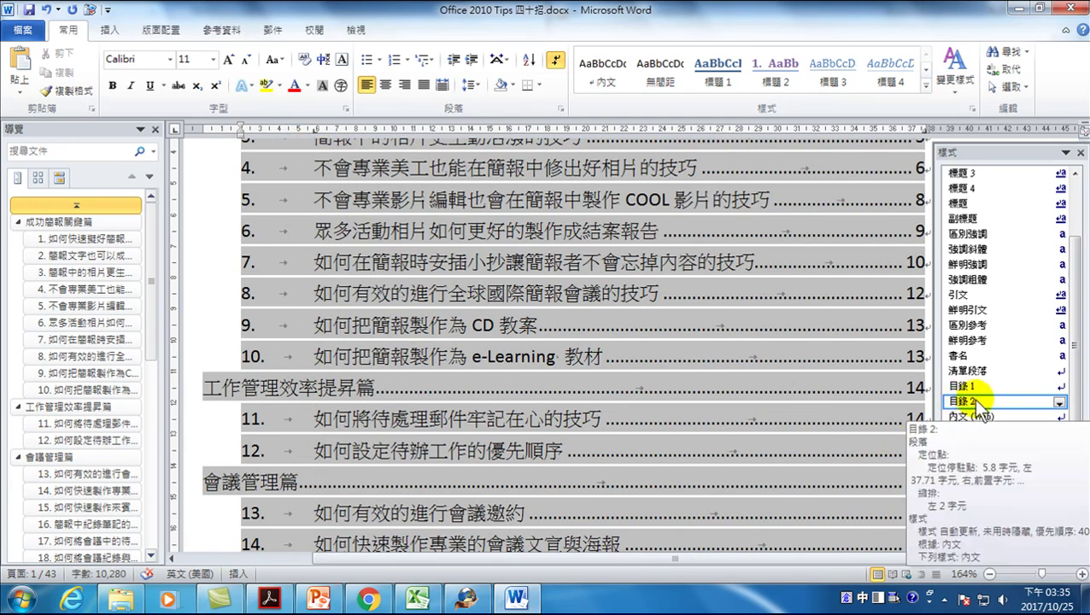
pyautogui.click(1058, 401)
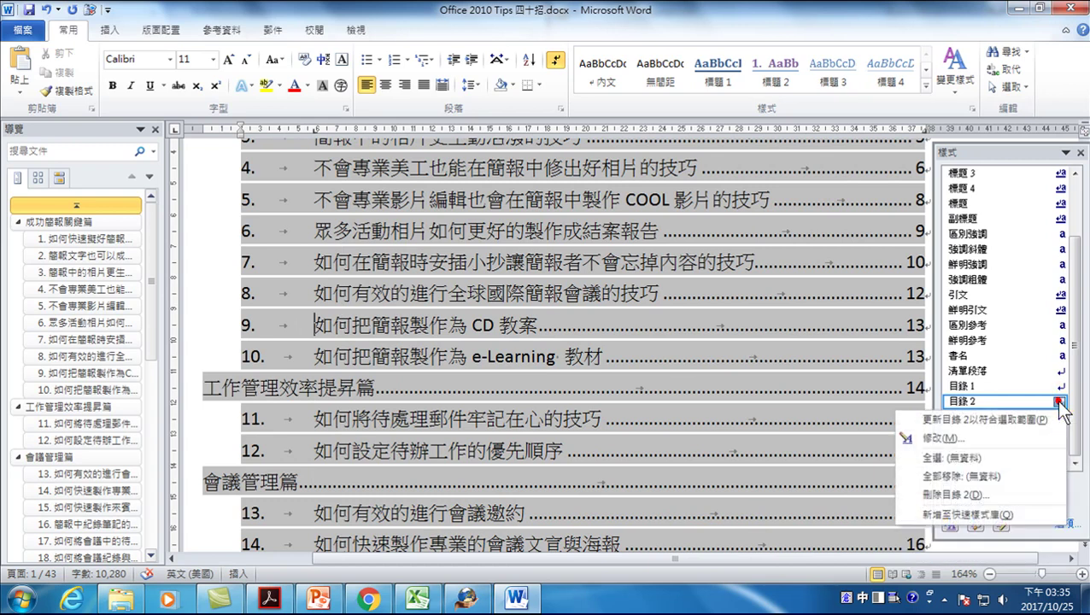
pyautogui.click(947, 414)
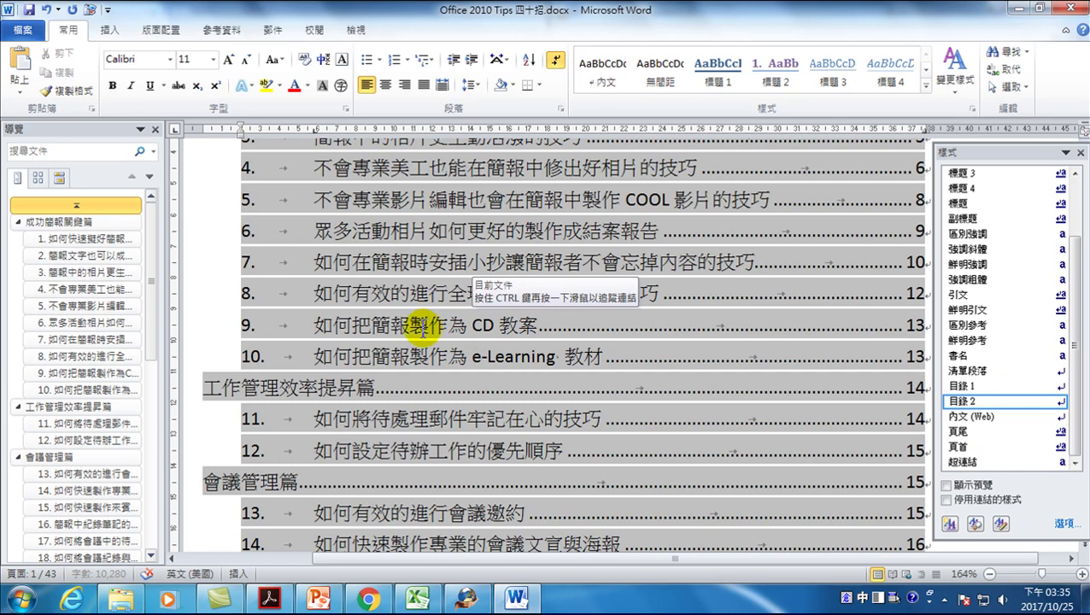
pyautogui.scroll(-3, 393, 354)
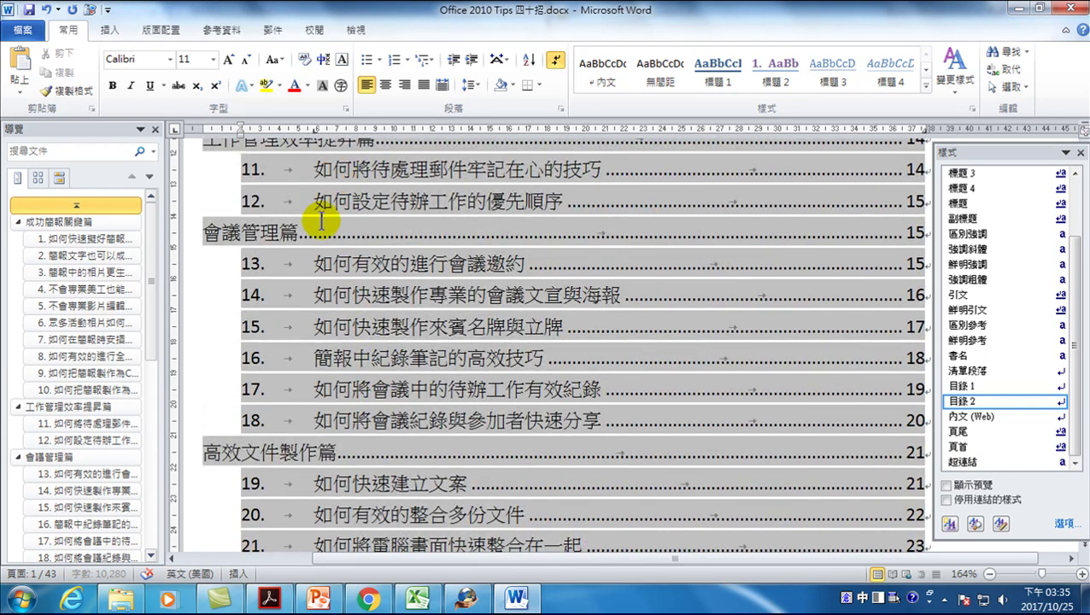